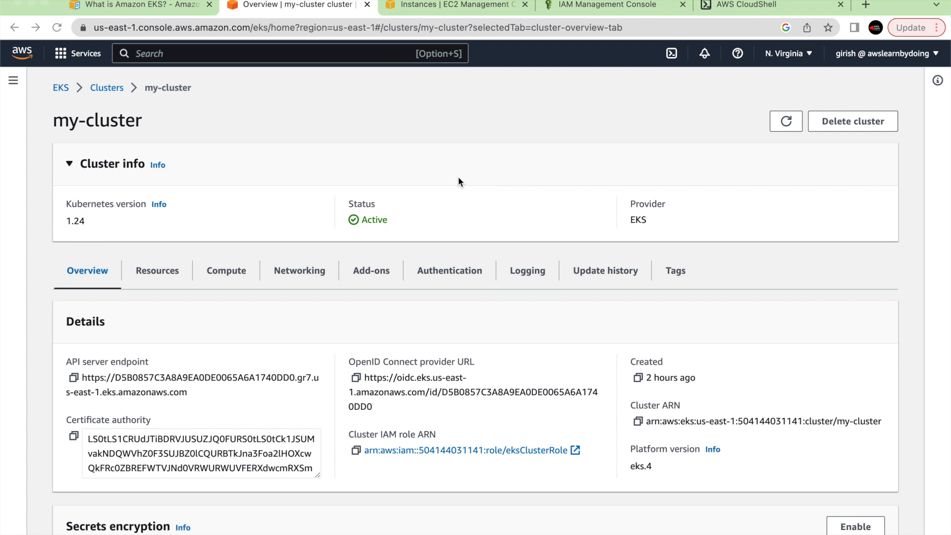
Start a new node group for my-cluster named my-cluster-ng and assign EKS-Nodes-EC2-role as its node IAM role.
click(228, 271)
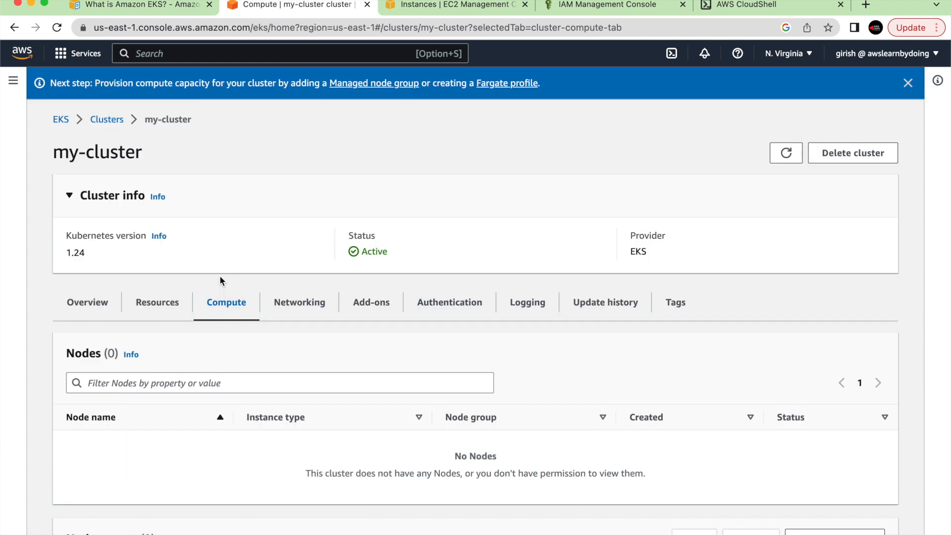
scroll(404, 390, down, 5)
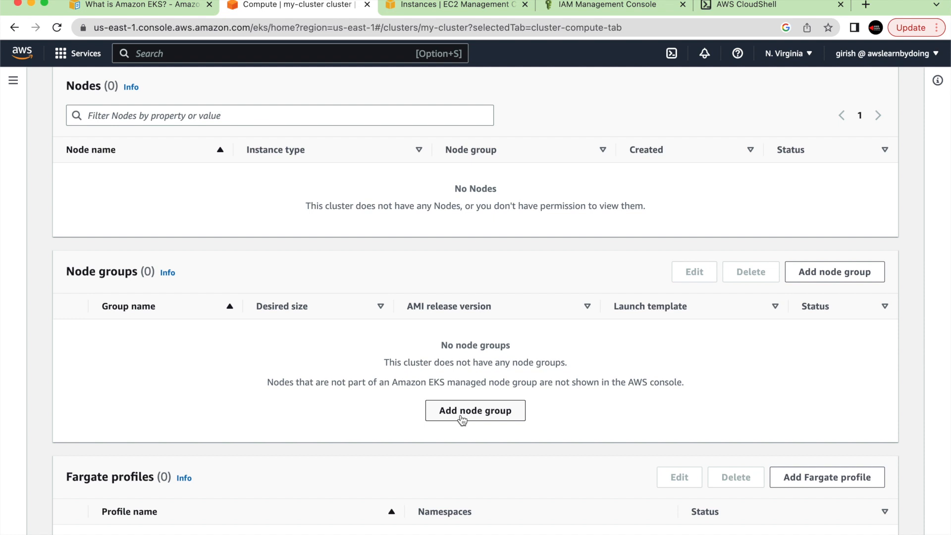
click(462, 418)
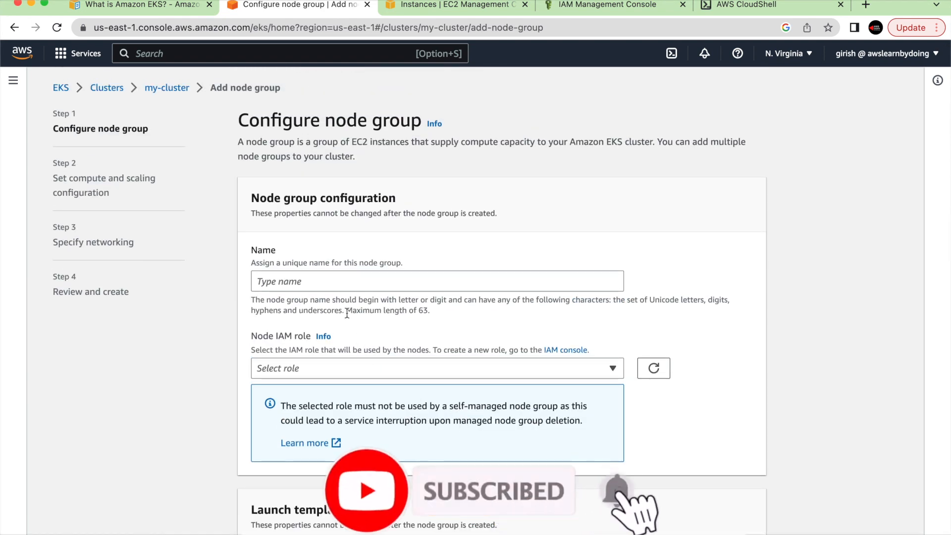
click(335, 283)
text(my)
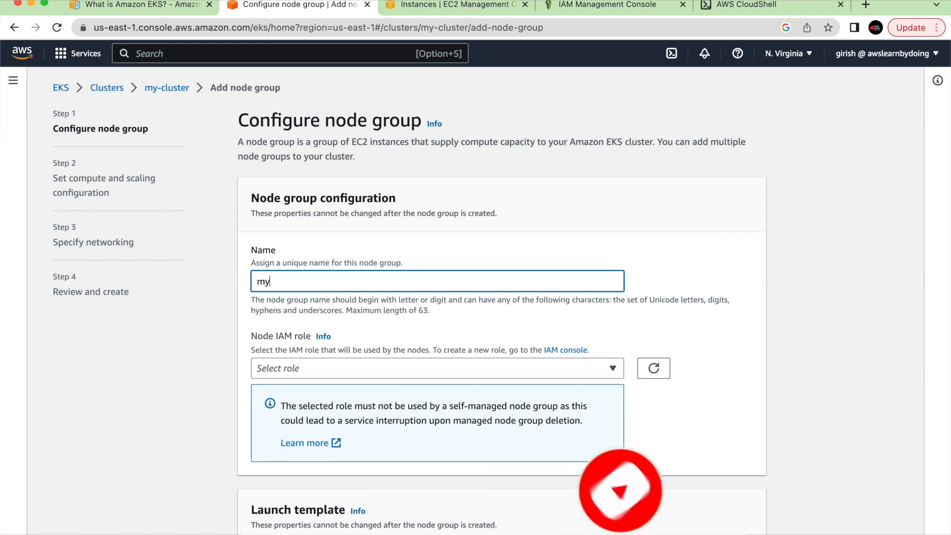
text(-cluster-ng)
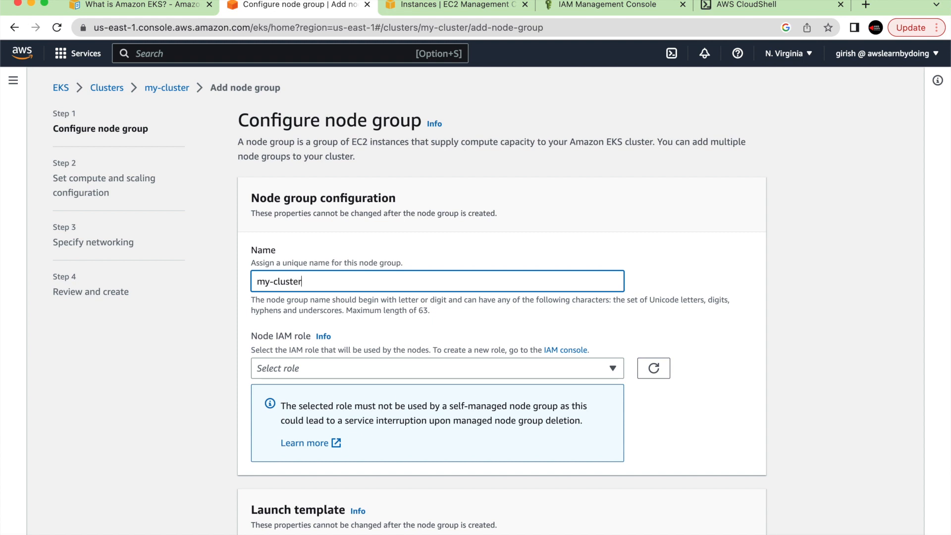
click(322, 373)
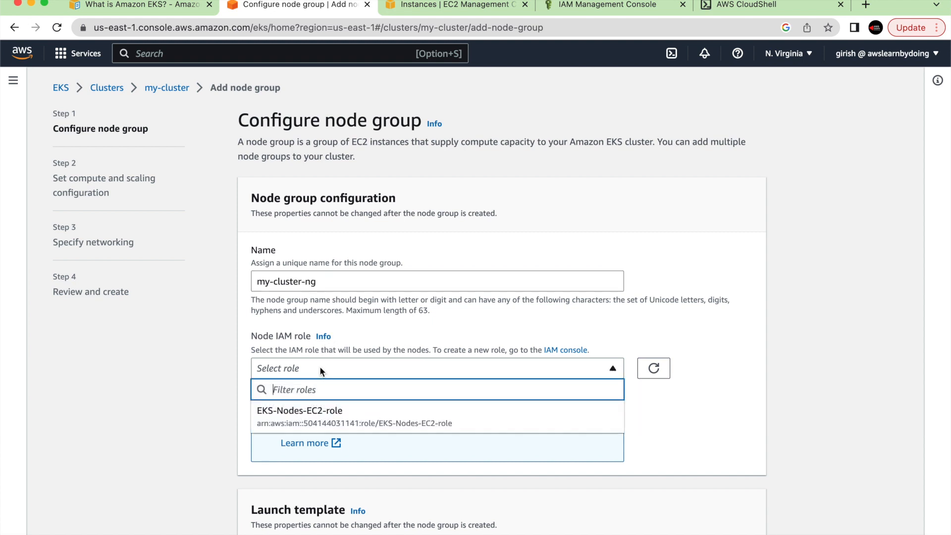
click(306, 421)
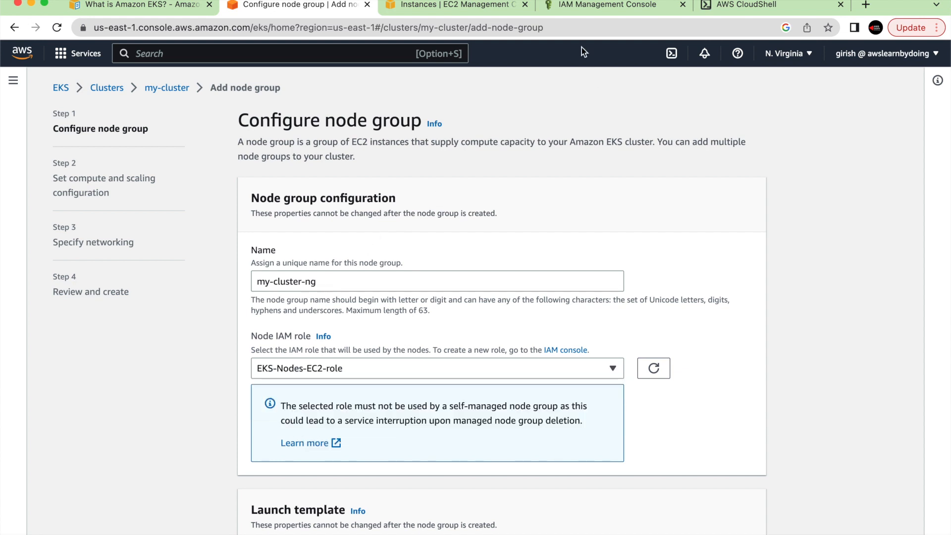
Switch to the IAM console, search the roles for EKS, and examine the permissions policies attached to EKS-Nodes-EC2-role.
click(586, 12)
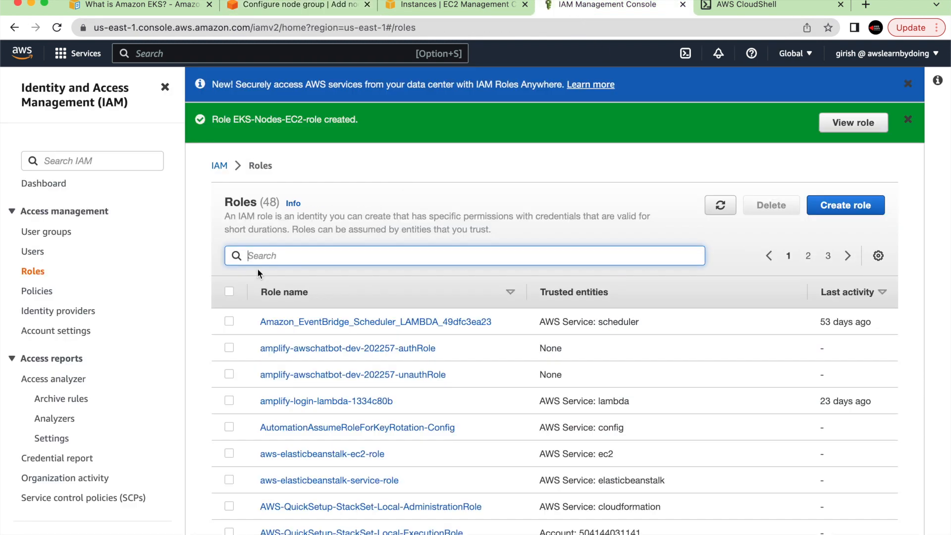
text(EKS)
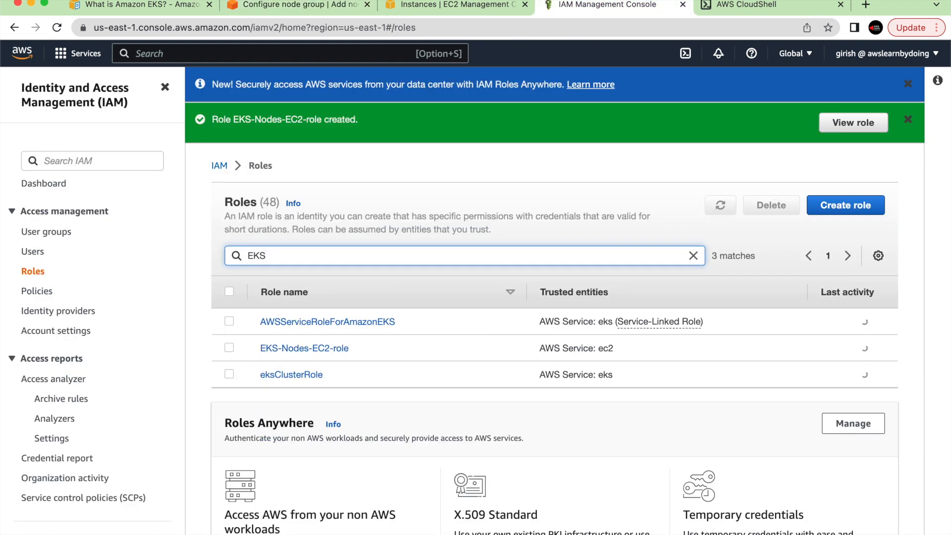
click(314, 349)
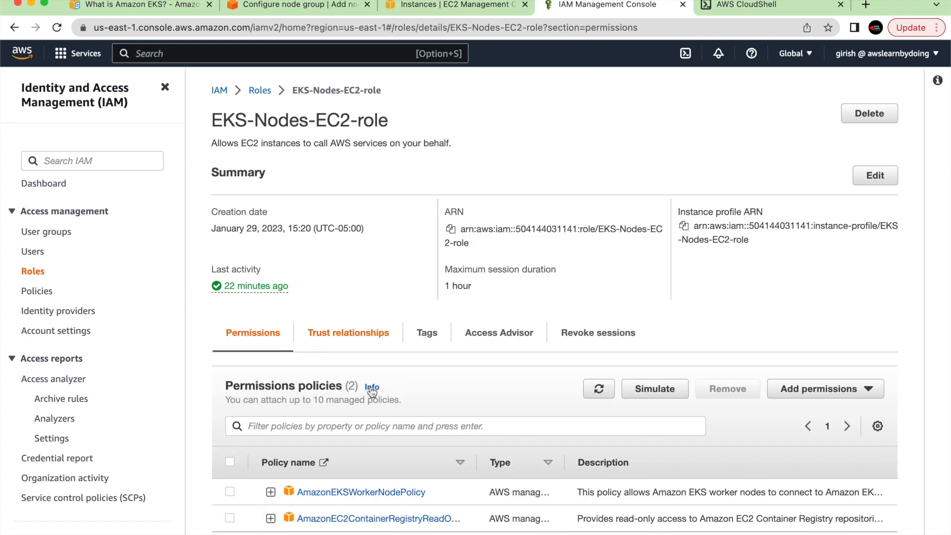
scroll(377, 395, down, 1)
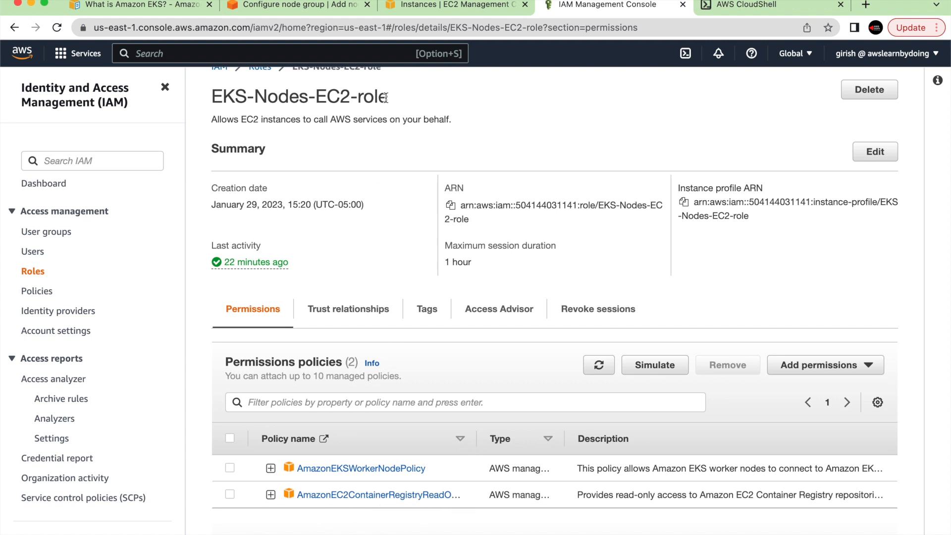
Return to the EKS node group setup and proceed to compute and scaling without a launch template, labels or taints.
click(311, 6)
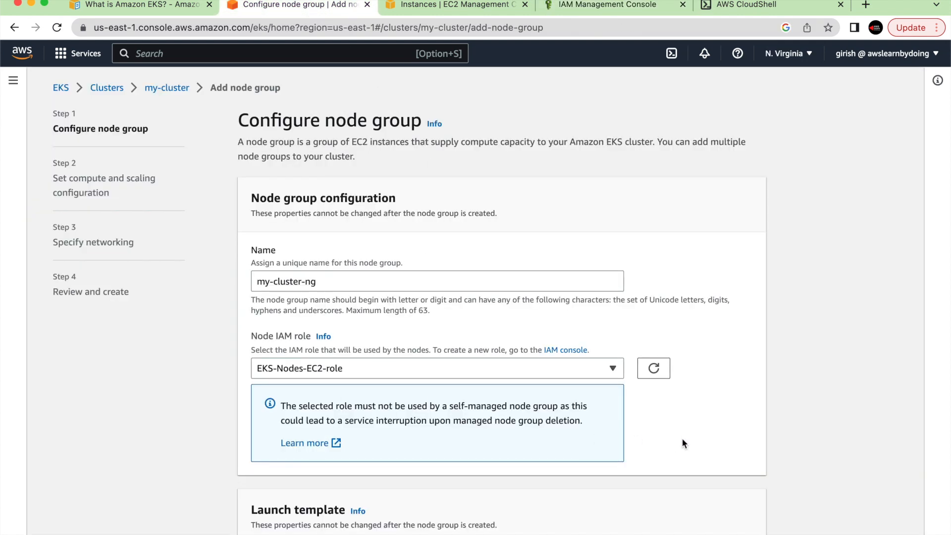
scroll(683, 439, down, 3)
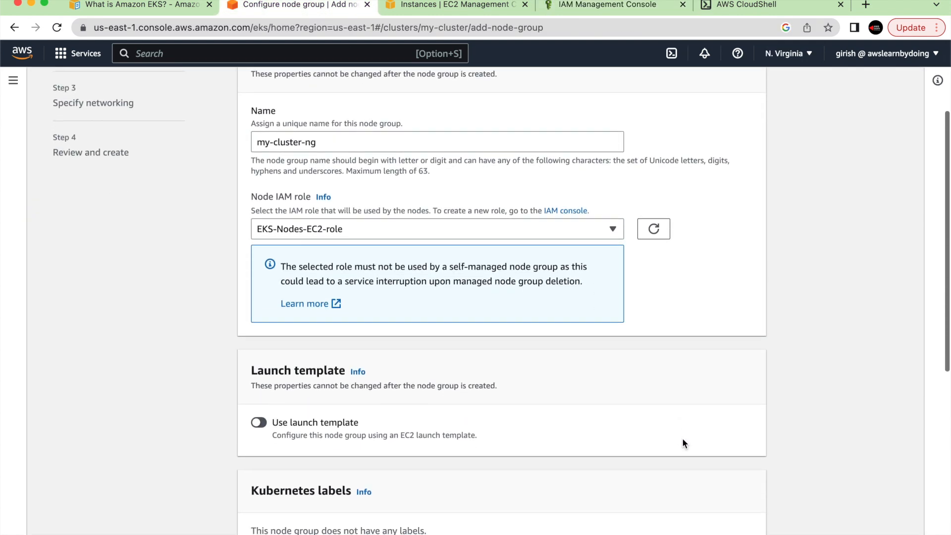
scroll(682, 438, down, 8)
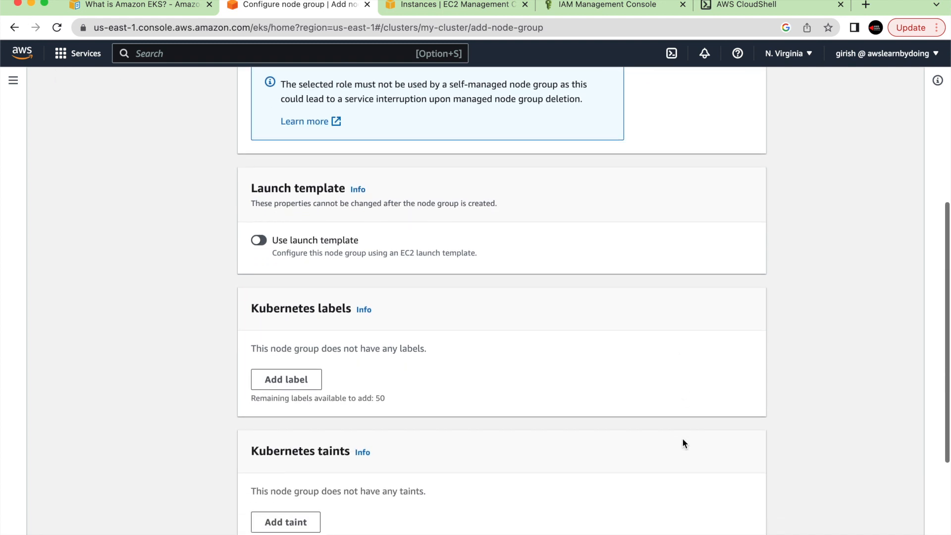
click(741, 523)
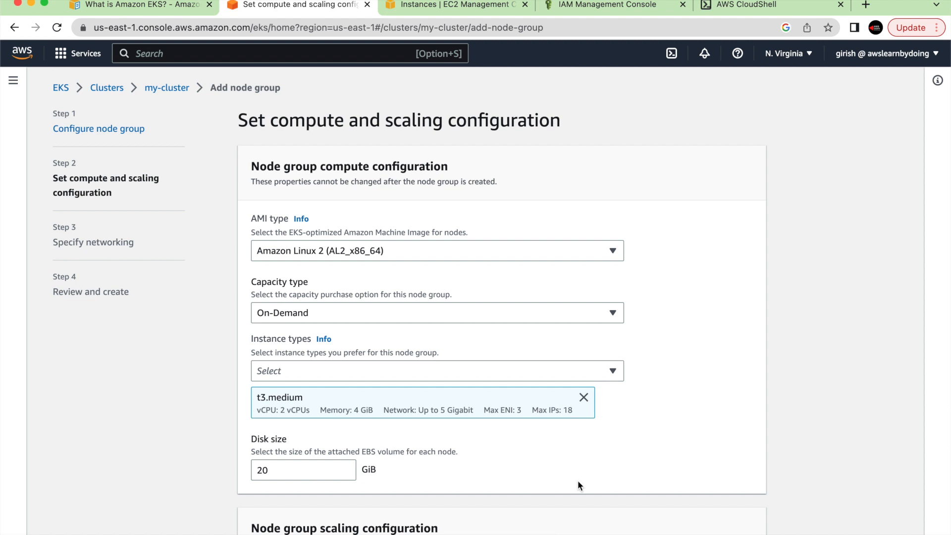
Accept the default compute, scaling and update settings and the preselected subnets, leaving SSH access off, and proceed to the final review.
scroll(578, 482, down, 5)
scroll(577, 467, down, 1)
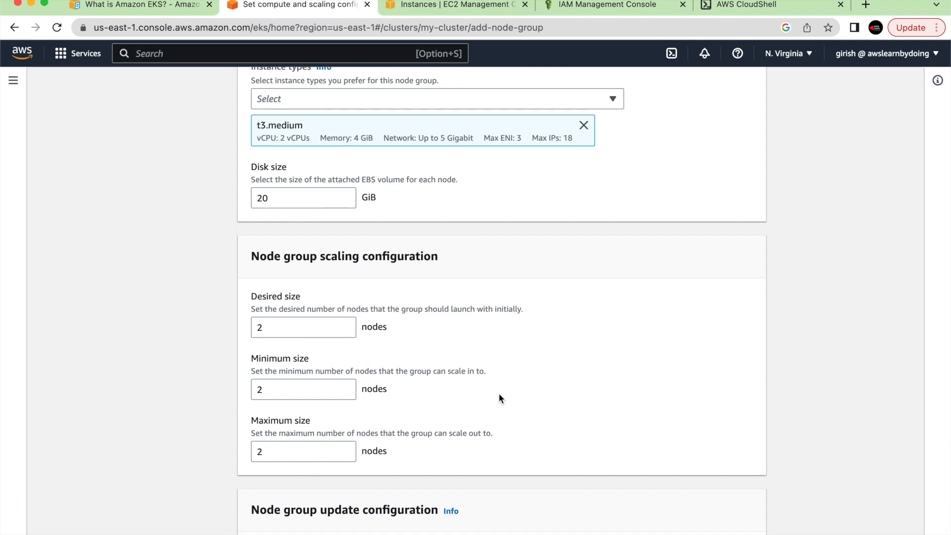
scroll(500, 398, down, 5)
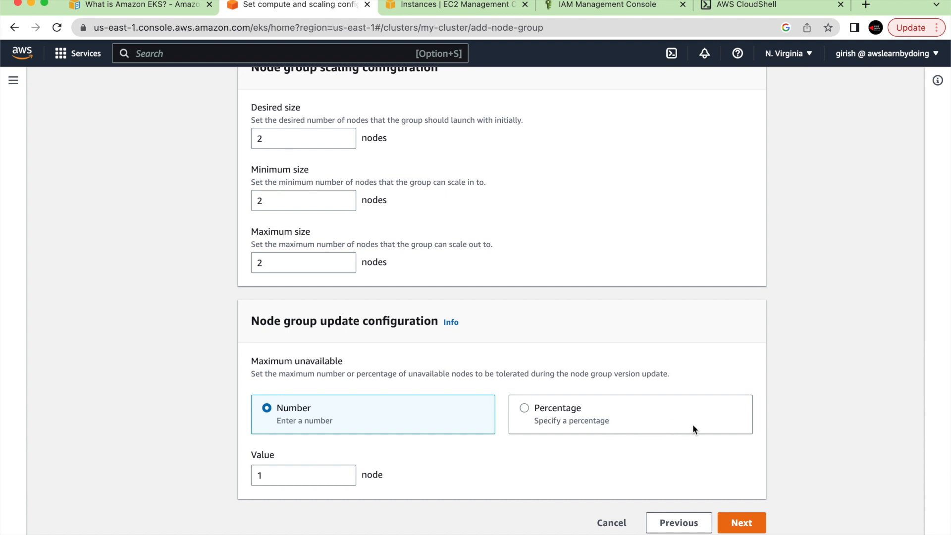
click(742, 523)
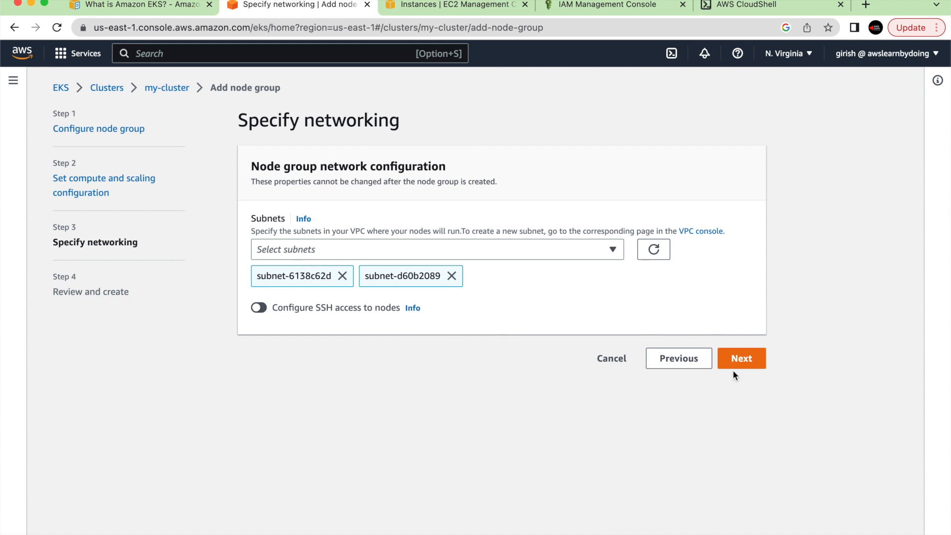
click(745, 364)
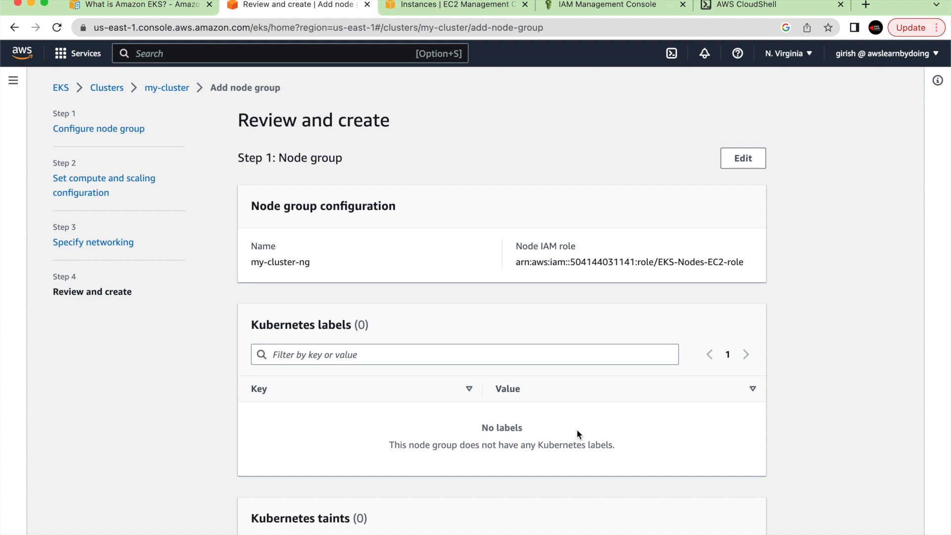
Review the my-cluster-ng configuration and create the node group.
scroll(577, 431, down, 2)
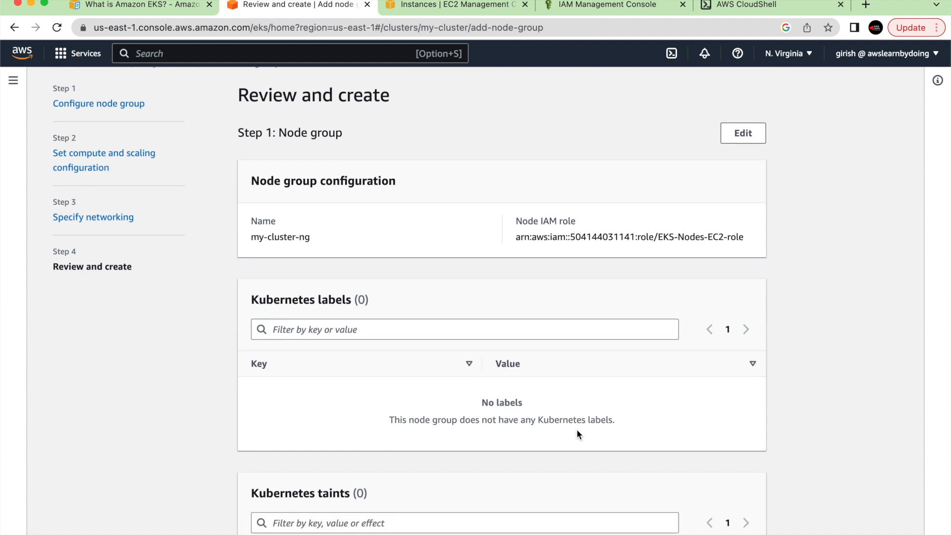
scroll(577, 434, down, 3)
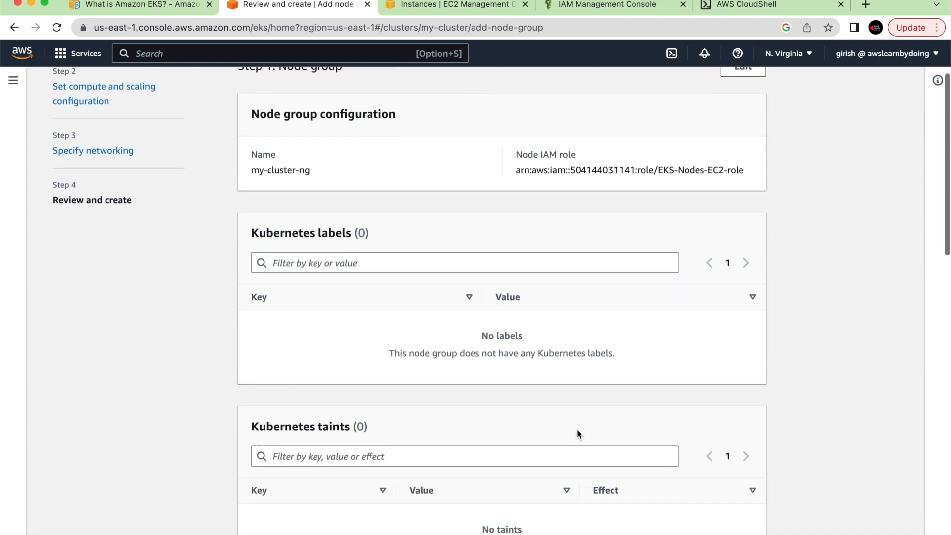
scroll(577, 433, down, 12)
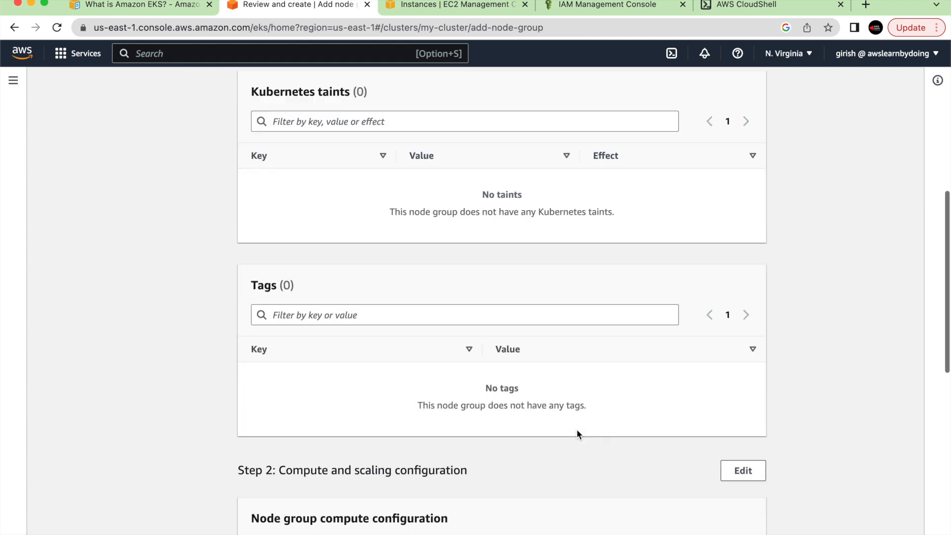
scroll(577, 430, down, 10)
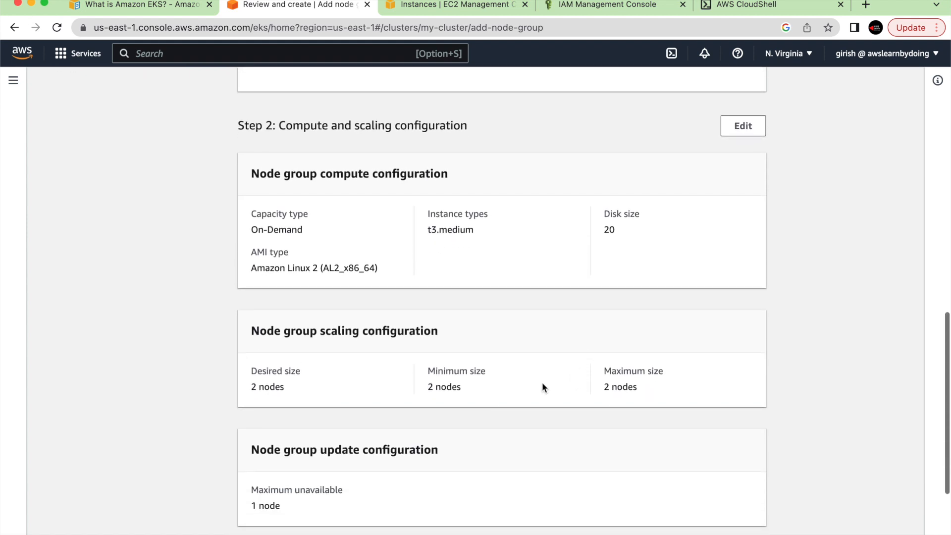
scroll(659, 387, down, 6)
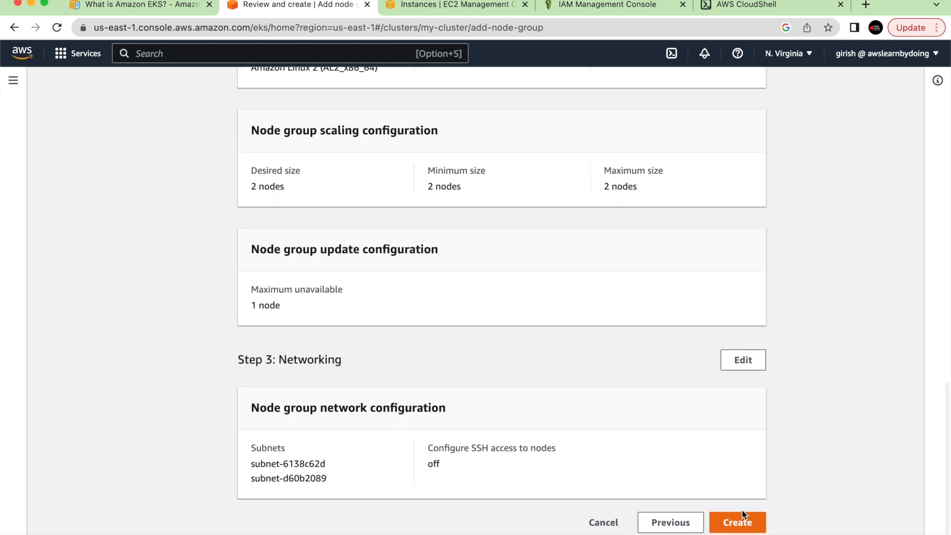
click(744, 528)
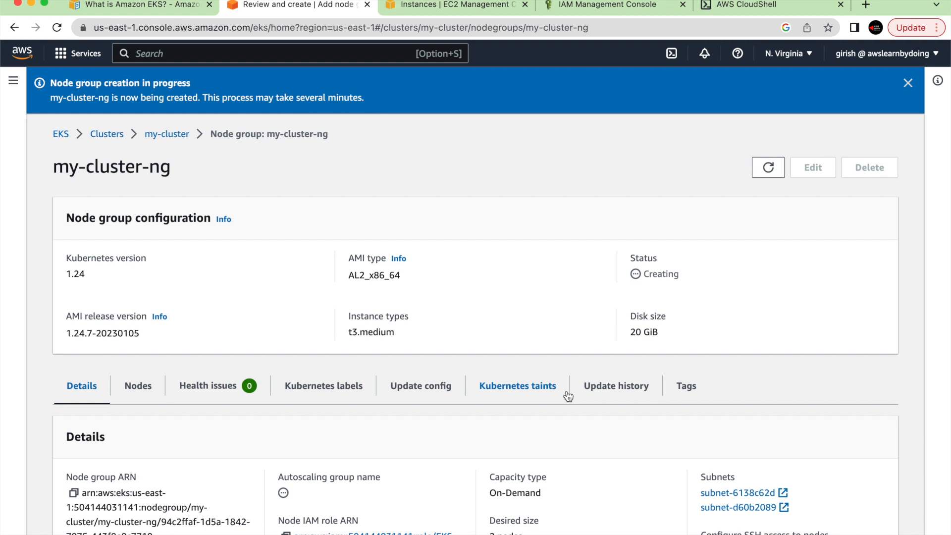
Switch to AWS CloudShell and run kubectl get nodes three times to check whether nodes have joined the cluster.
click(748, 8)
click(473, 273)
text(kubect)
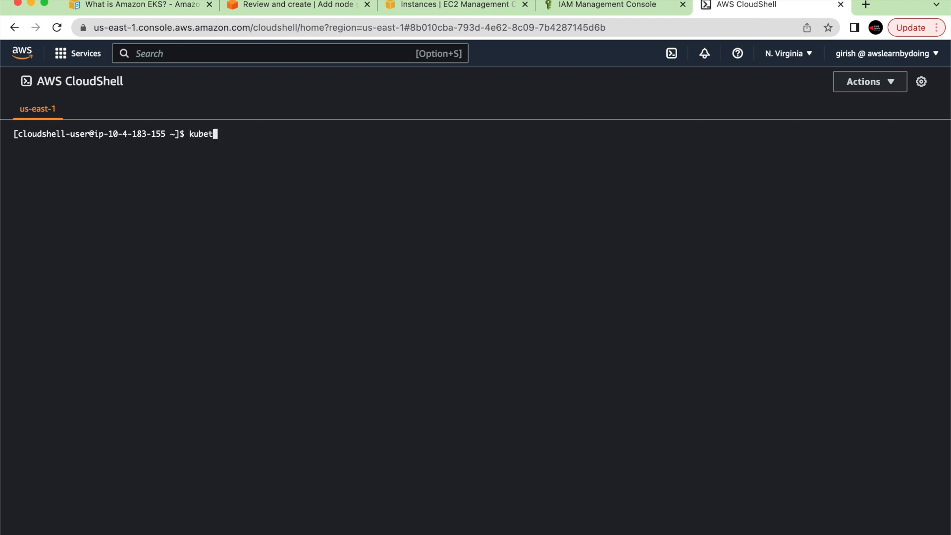
text(l)
text(get nodes)
key(Return)
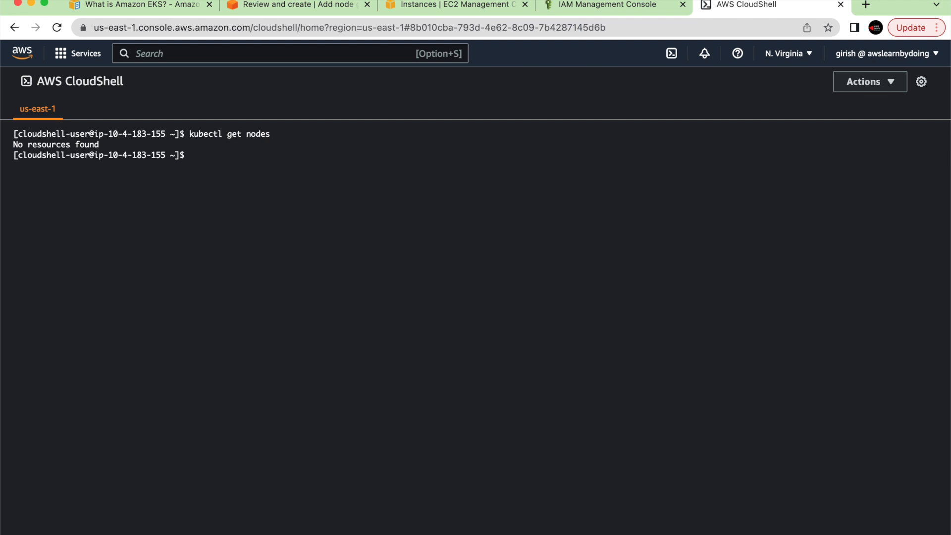
key(Up)
key(Return)
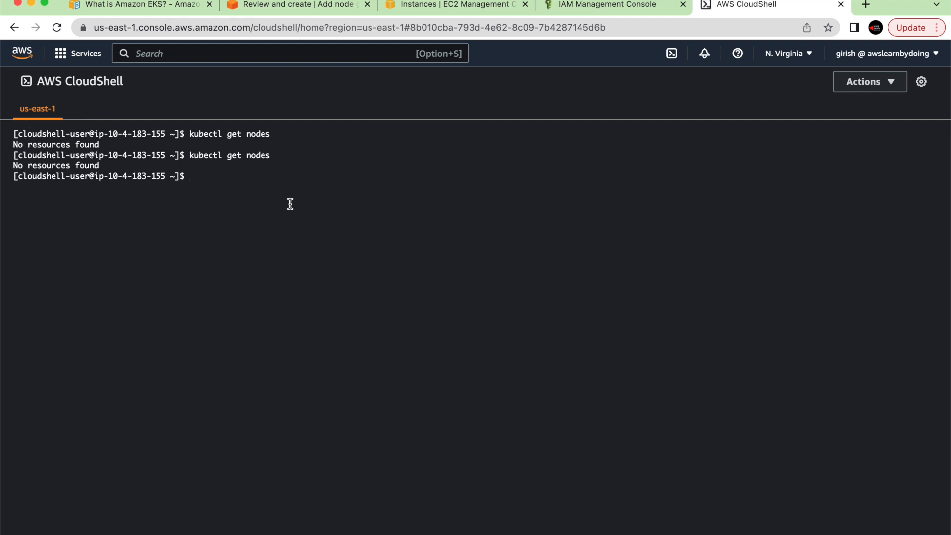
key(Up)
key(Return)
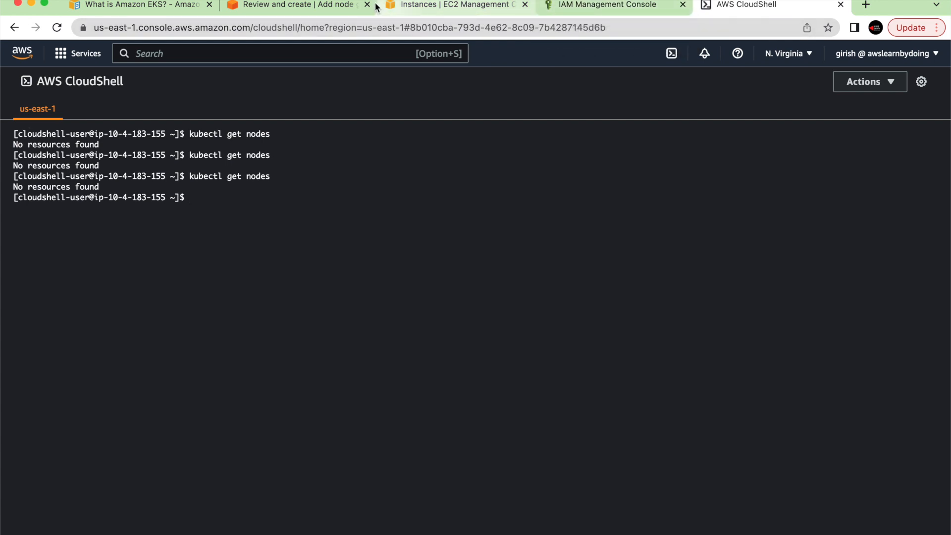
Return to the my-cluster-ng page in EKS and examine its creation status and reported health issue.
click(336, 5)
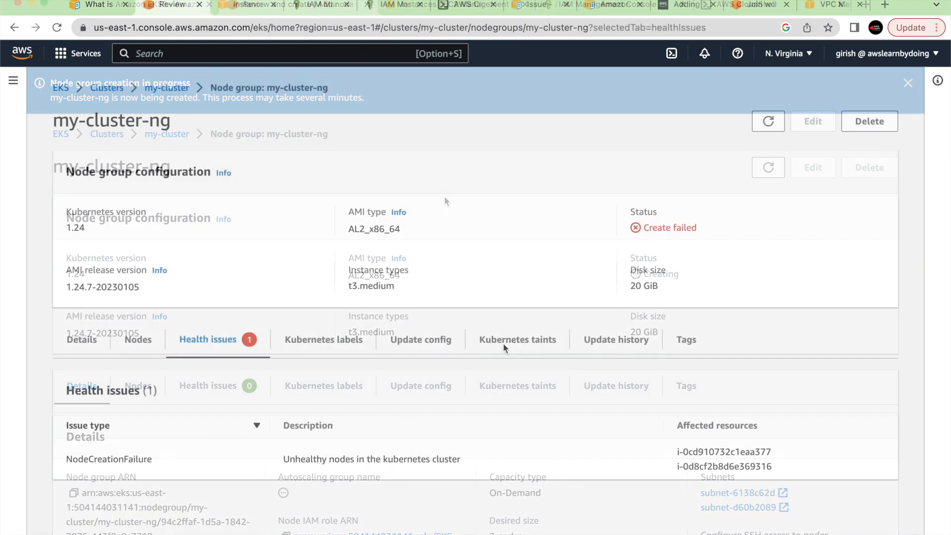
triple_click(646, 228)
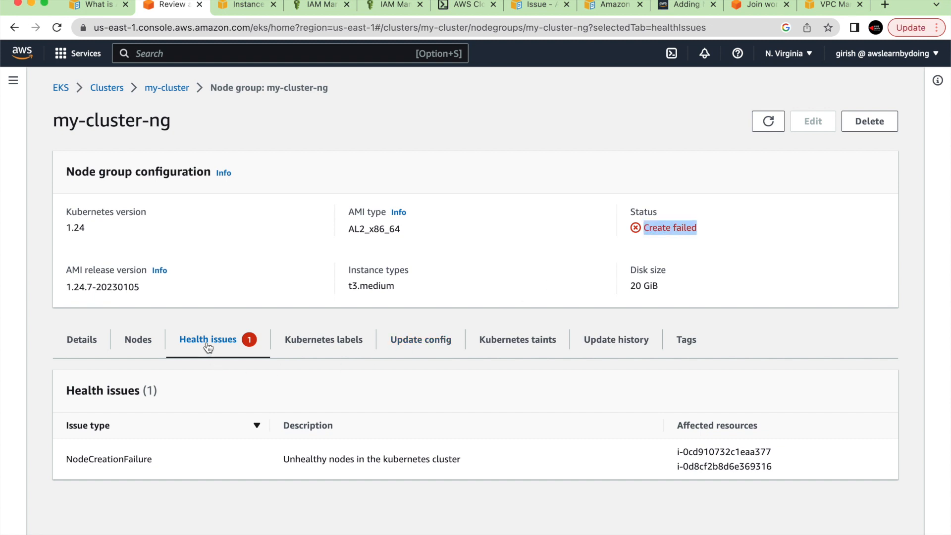
double_click(118, 459)
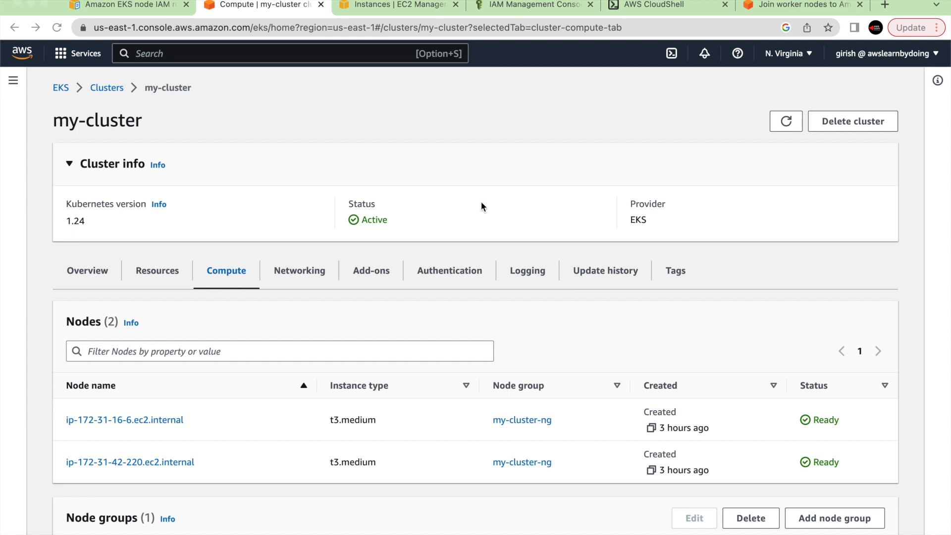
Inspect the running instances in the EC2 console and go back to my-cluster's compute node list in EKS.
click(387, 7)
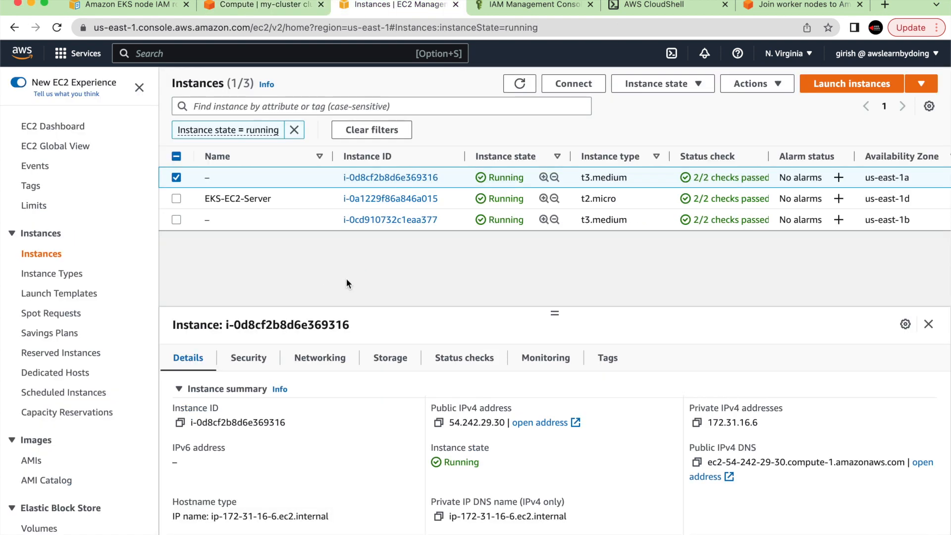
click(258, 6)
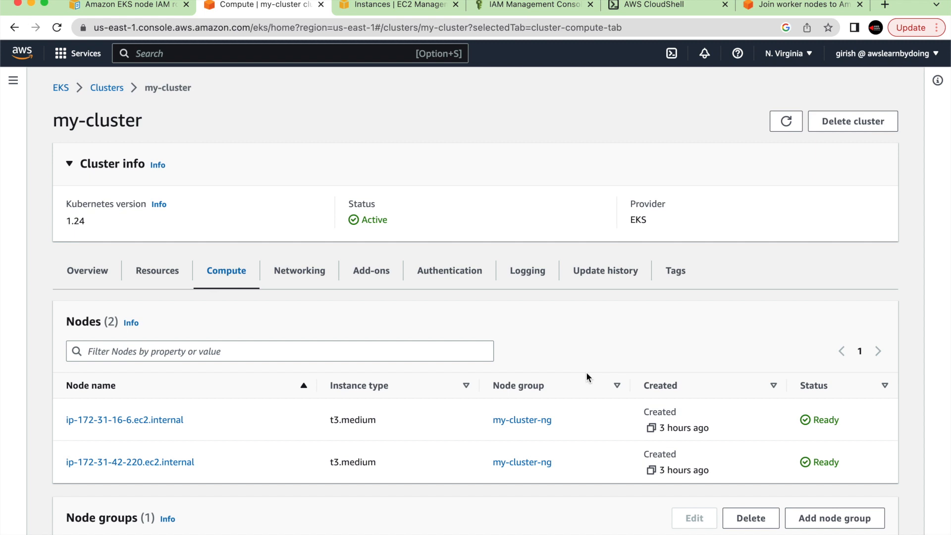
Review the required policies in the Amazon EKS node IAM role guide and compare them with the policies attached to EKS-Nodes-EC2-role in IAM.
click(120, 5)
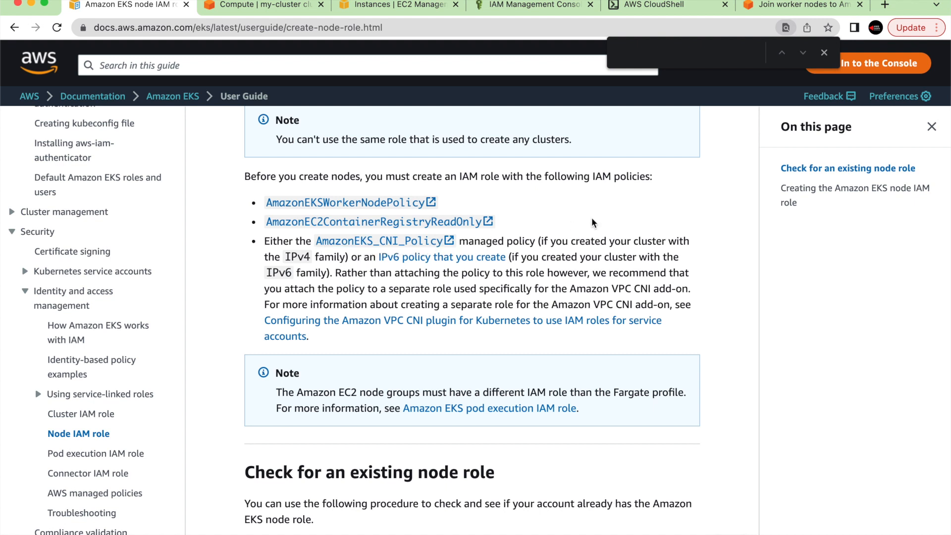
click(265, 6)
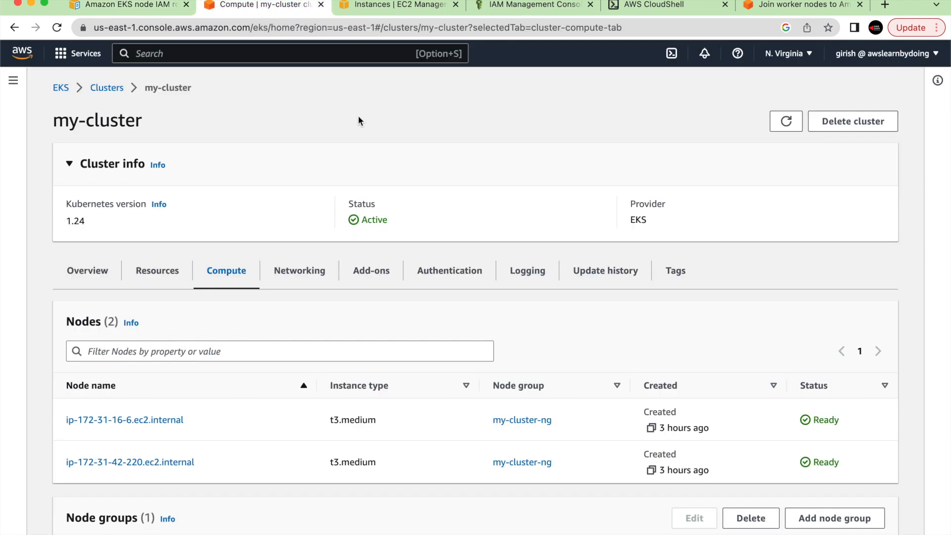
click(536, 6)
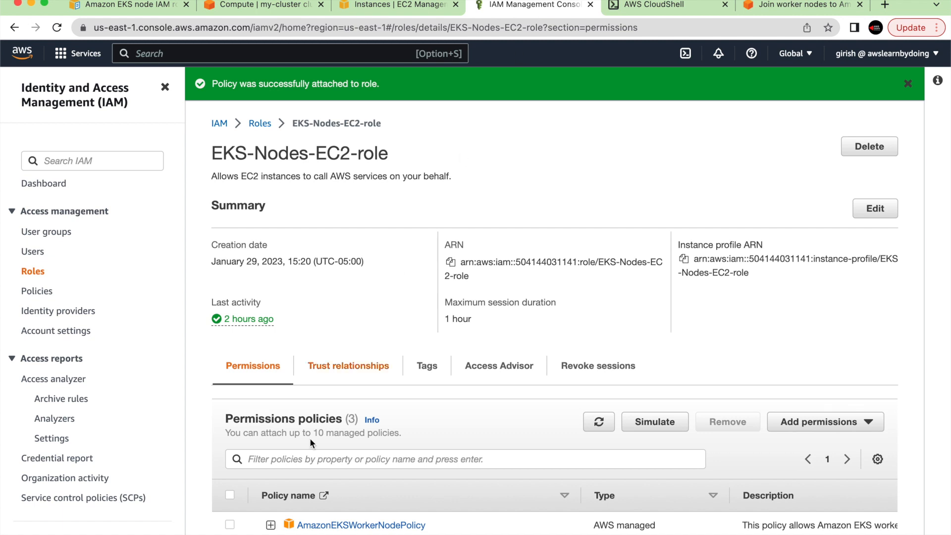
scroll(303, 468, down, 5)
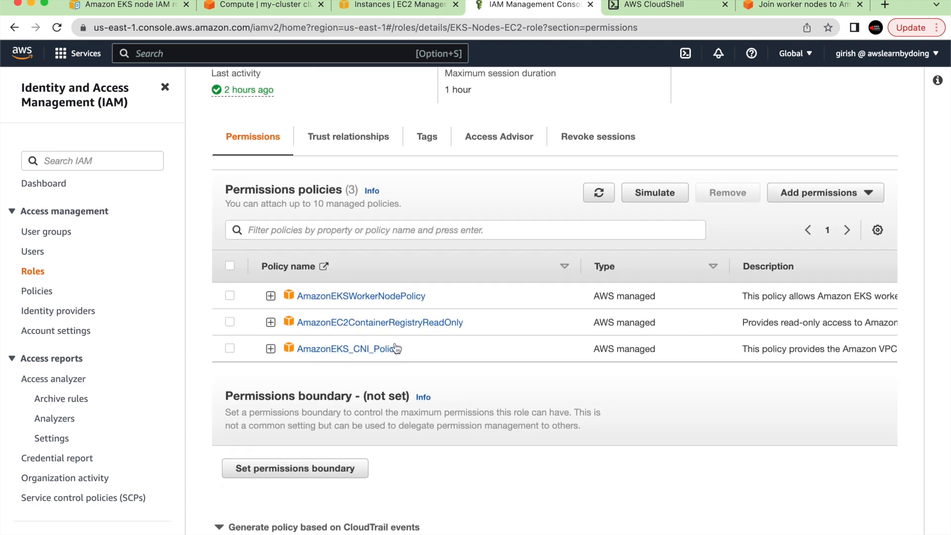
Return to my-cluster's compute page in EKS and examine the status of its nodes and the my-cluster-ng node group.
click(262, 10)
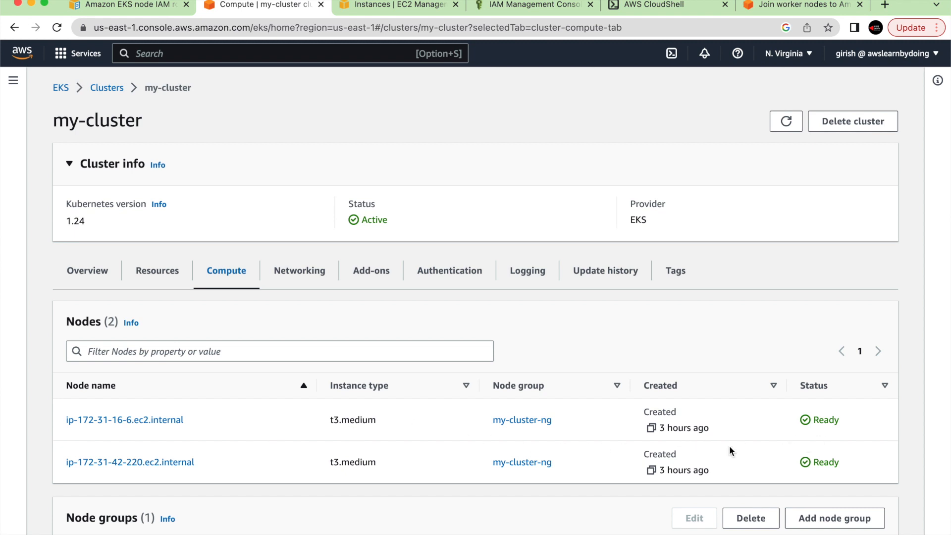
scroll(712, 449, down, 5)
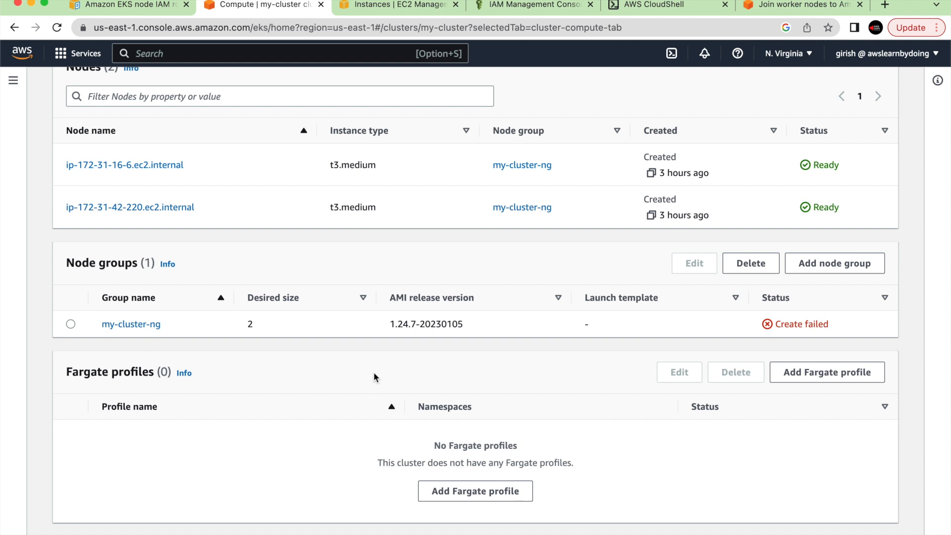
scroll(677, 325, up, 1)
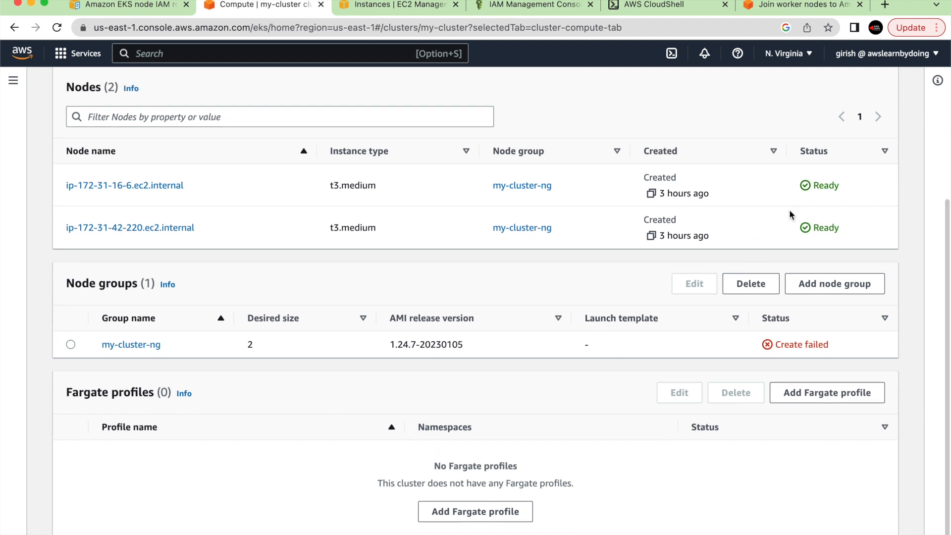
scroll(810, 203, up, 2)
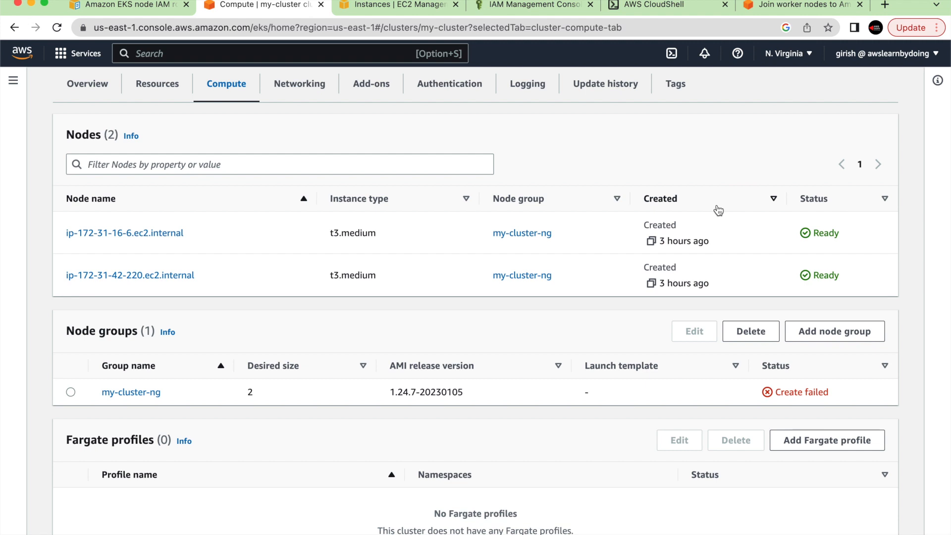
Read the AWS article on joining worker nodes to an EKS cluster, covering DNS support, instance profile permissions and user data.
click(742, 8)
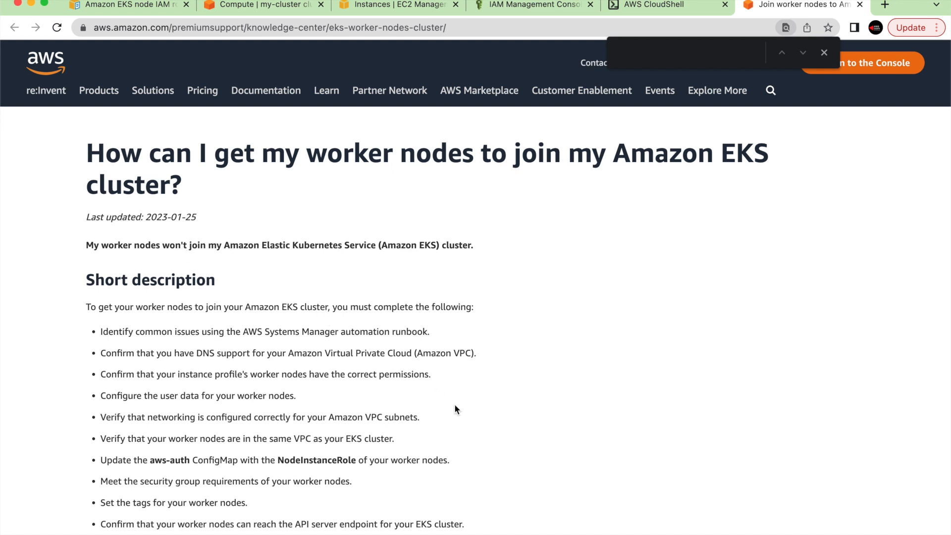
scroll(456, 409, down, 5)
scroll(454, 402, down, 10)
scroll(455, 402, down, 6)
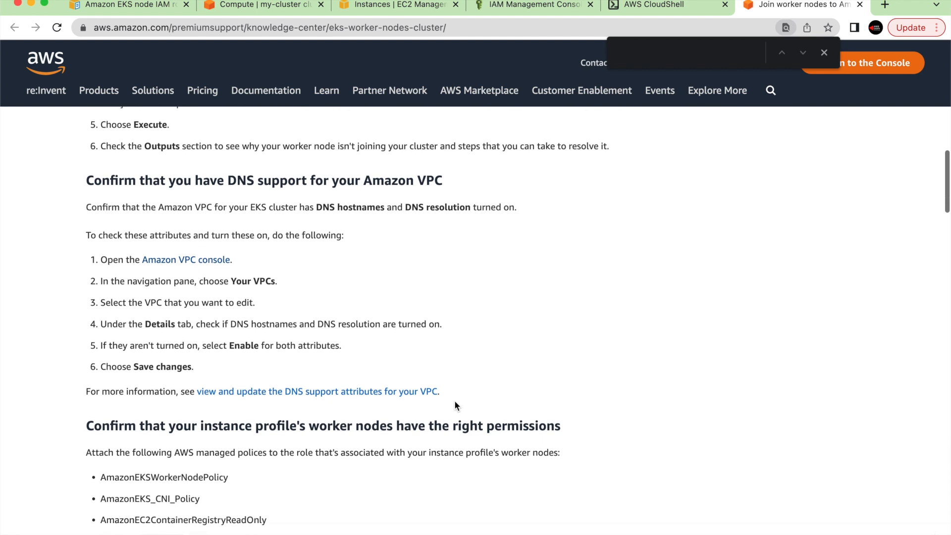
scroll(454, 405, down, 1)
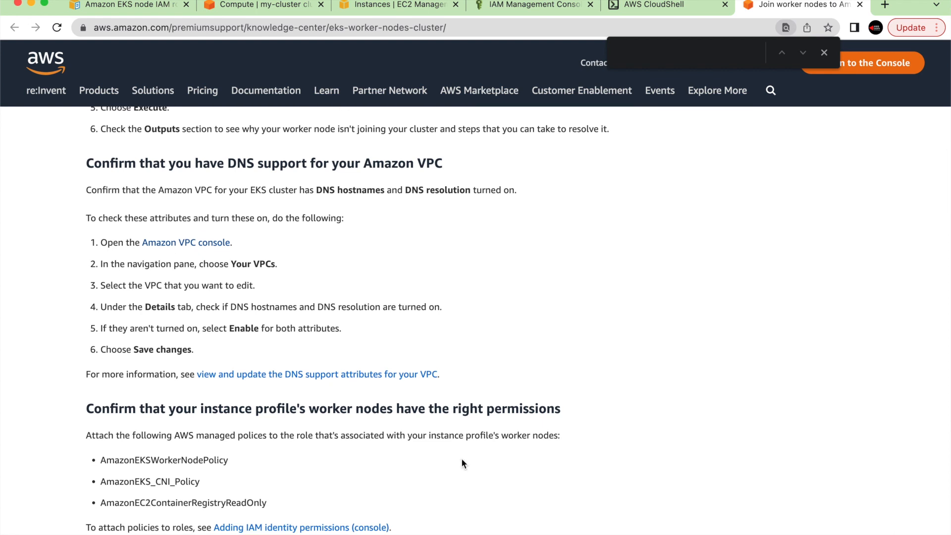
scroll(468, 489, down, 1)
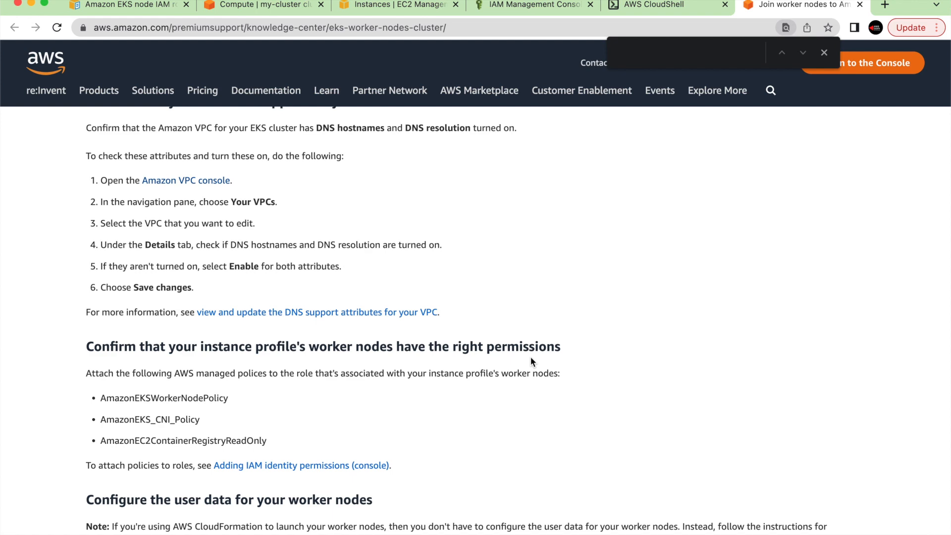
scroll(530, 361, down, 5)
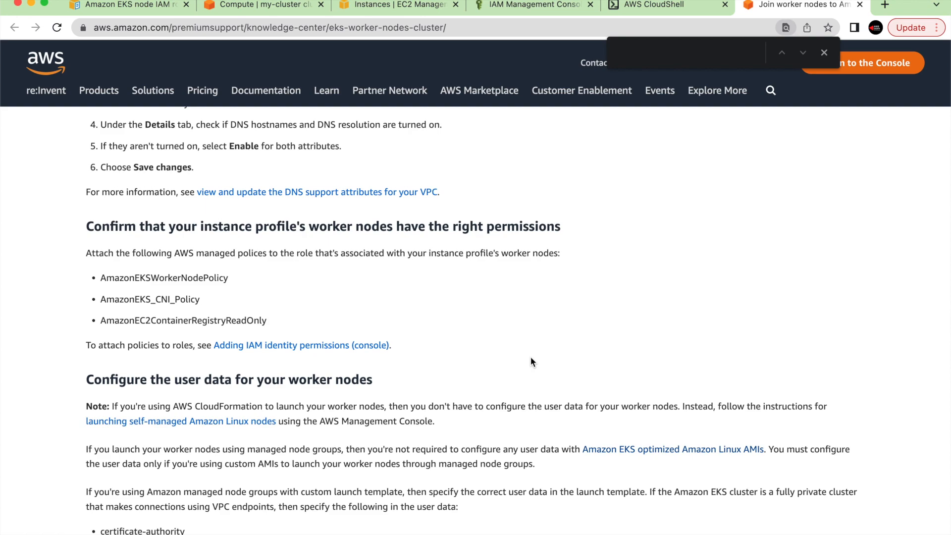
scroll(530, 360, up, 15)
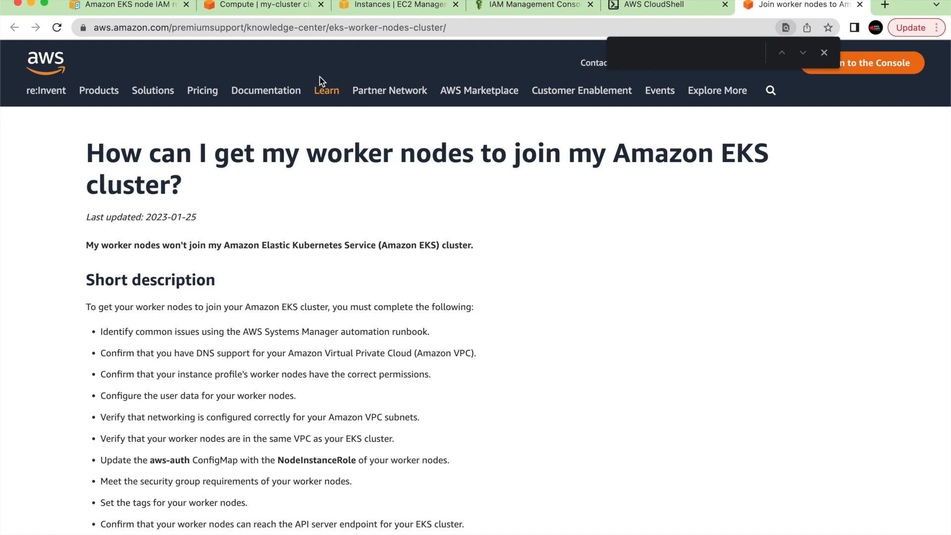
Revisit my-cluster's compute page in EKS, then switch to AWS CloudShell and list the cluster's nodes with kubectl get nodes.
click(260, 5)
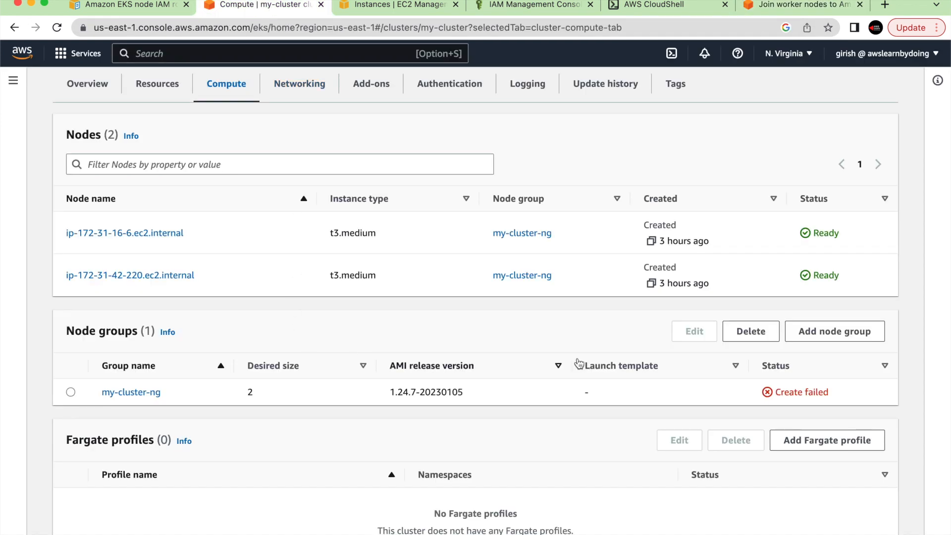
click(649, 4)
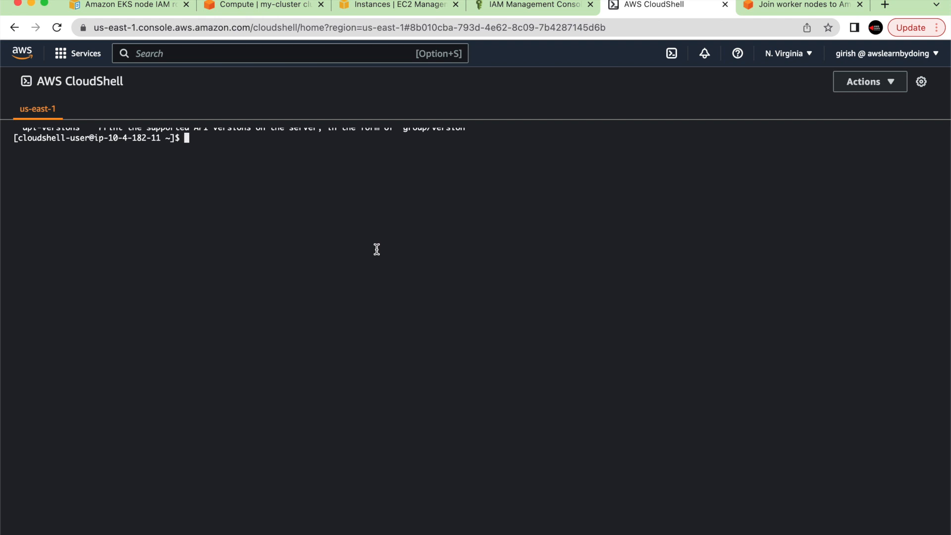
text(kubectl get nodes)
key(Return)
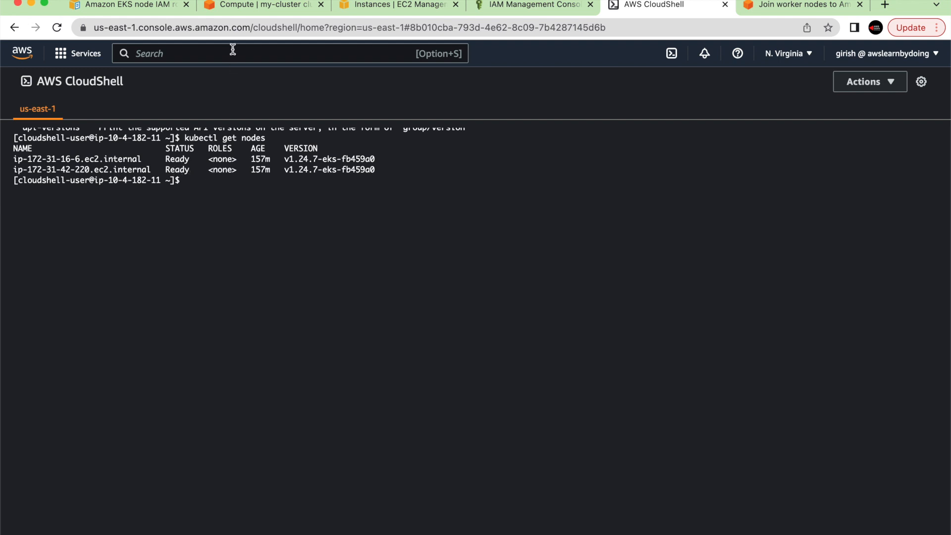
Check the my-cluster-ng node group's status in EKS and compare it with the node list in AWS CloudShell.
click(220, 6)
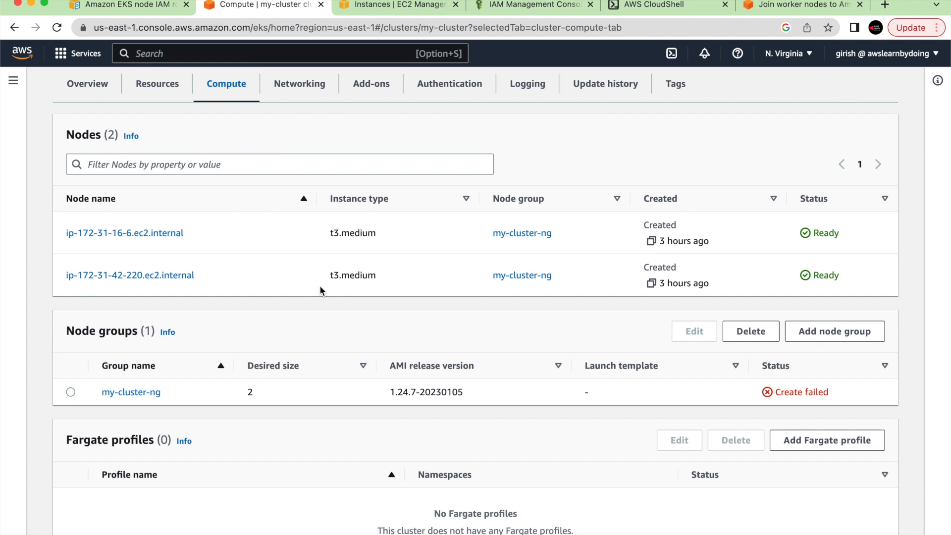
double_click(796, 392)
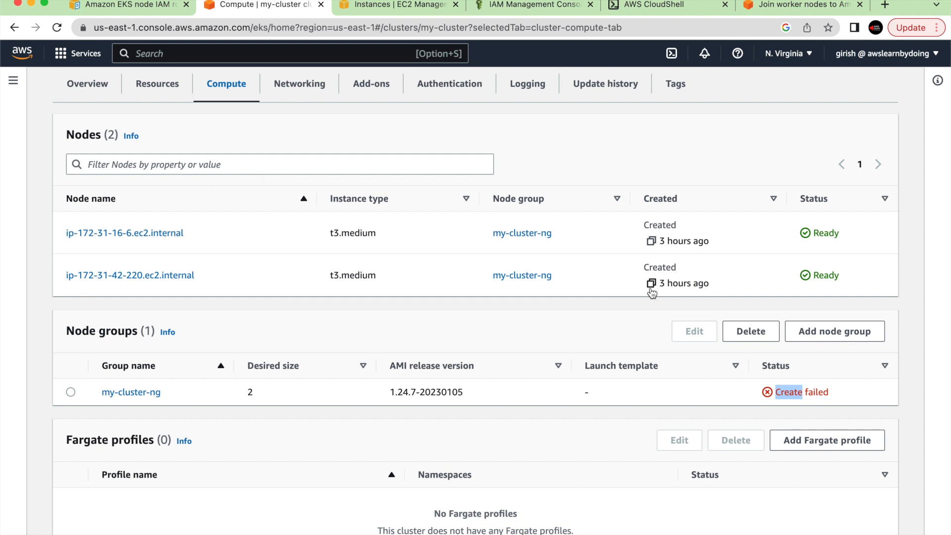
click(649, 8)
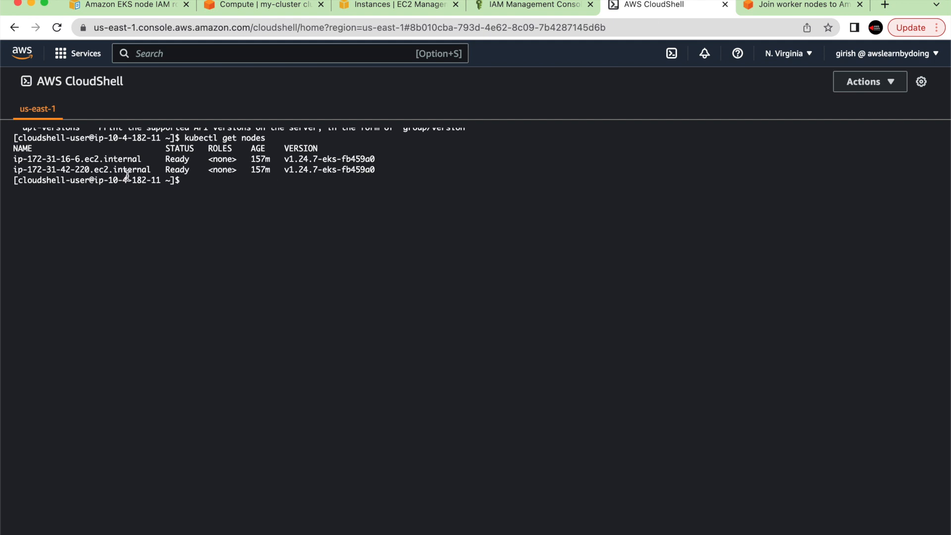